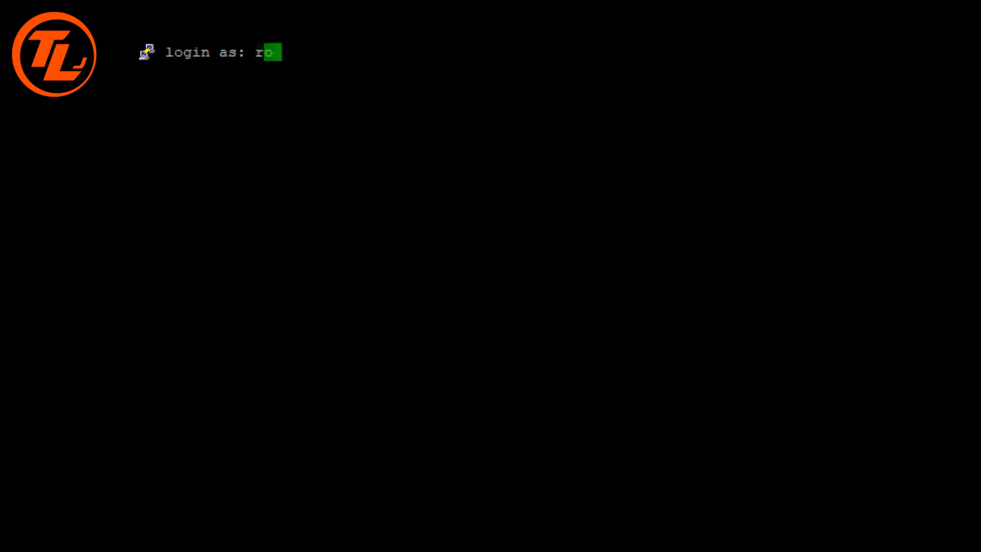
- Log in to the router as root and run opkg update
type("oot")
key("Return")
key("Return")
type("opkg updat")
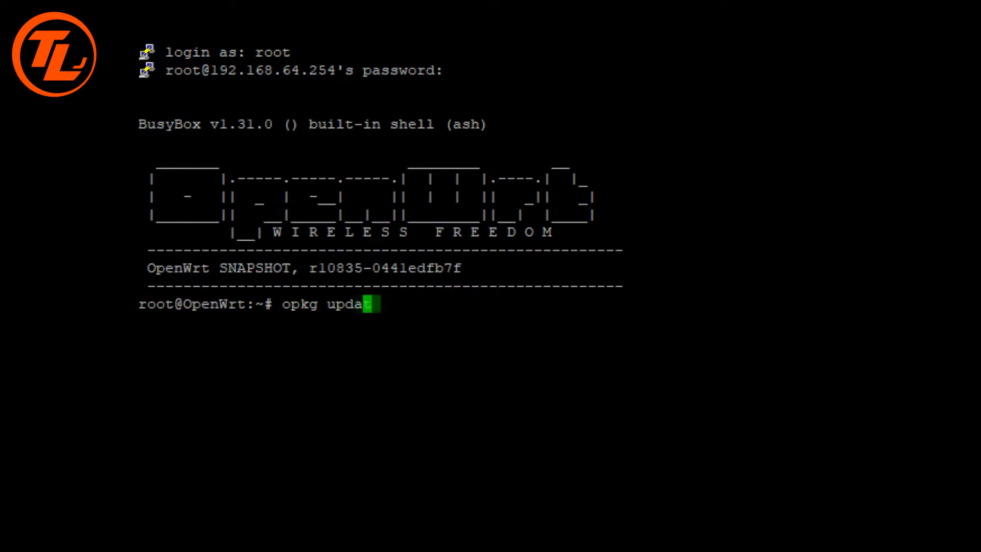
type("e")
key("Return")
- Run the joke command 'opkg install windows' and add a ':)' smiley
type("opkg ins")
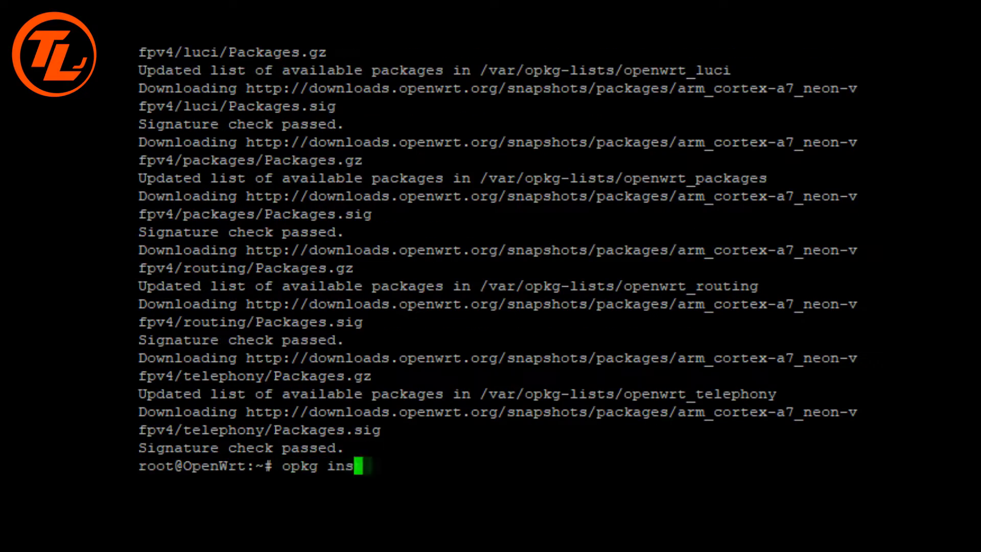
type("tall windows")
key("Return")
type(":)")
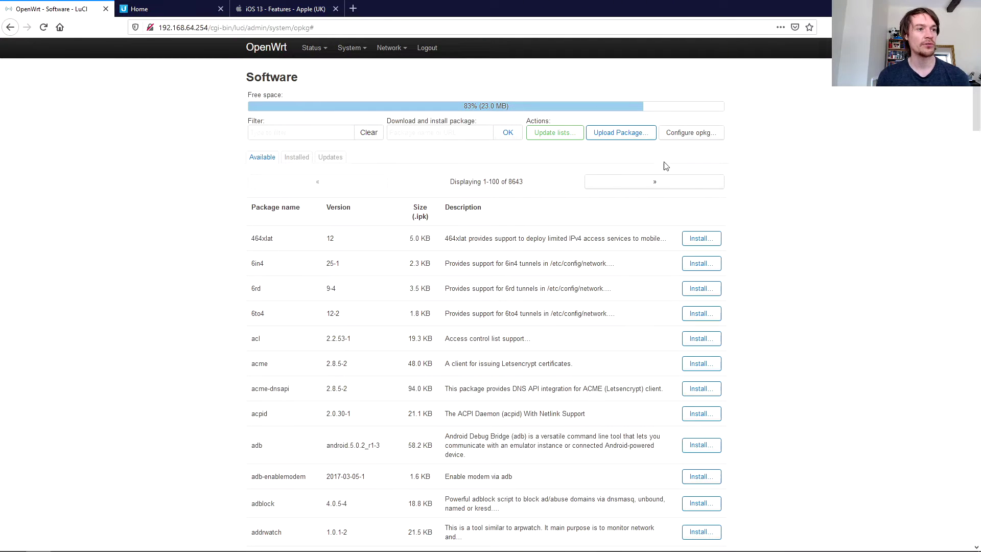
left_click(172, 6)
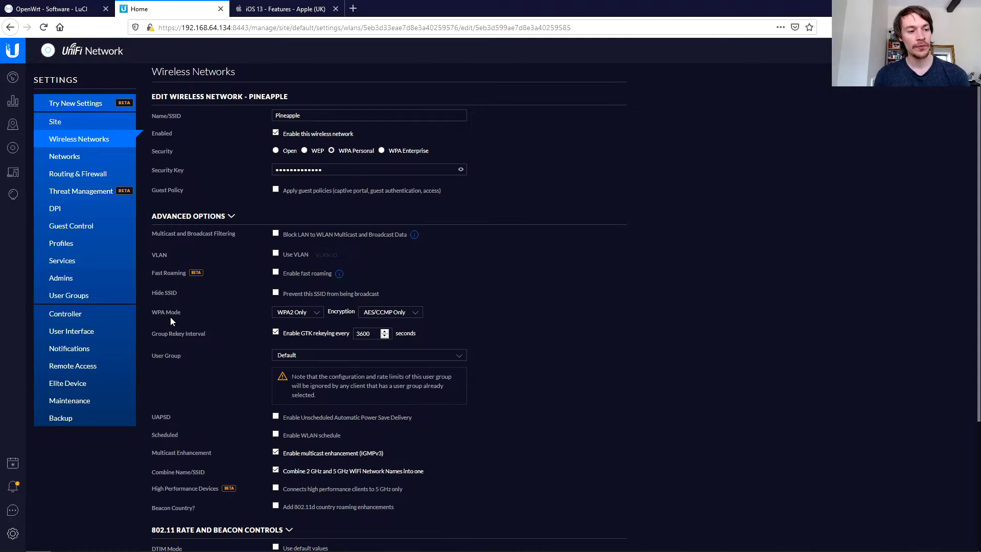
left_click(316, 314)
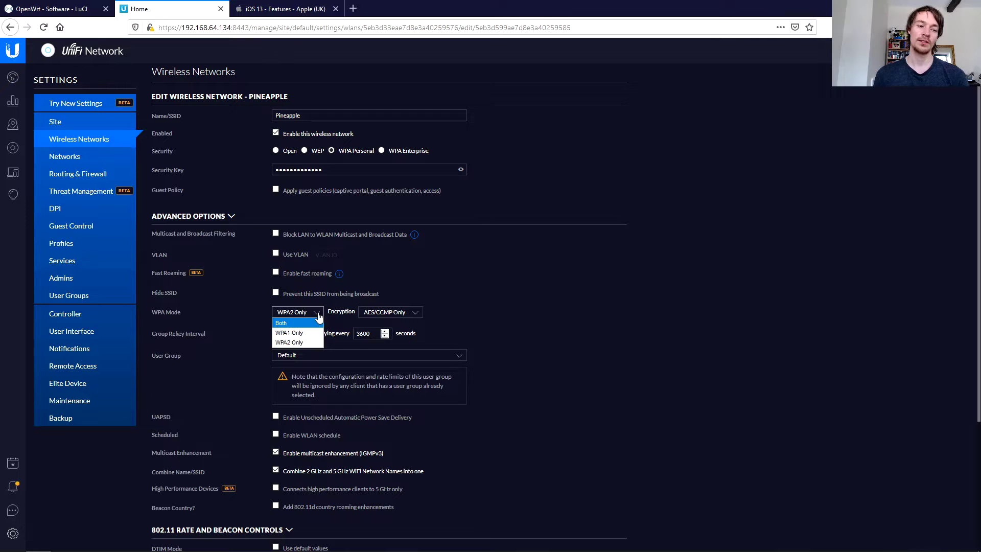
left_click(317, 314)
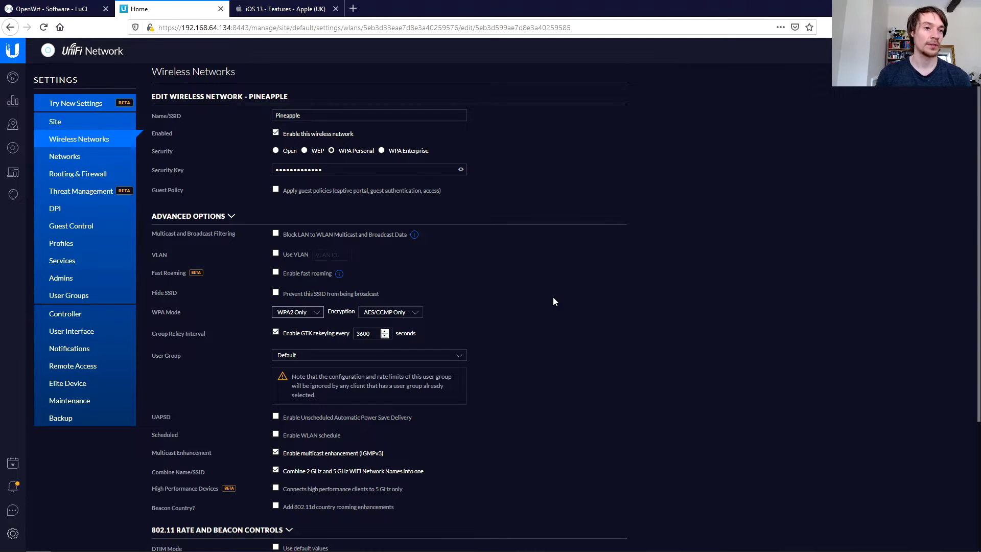
left_click(76, 8)
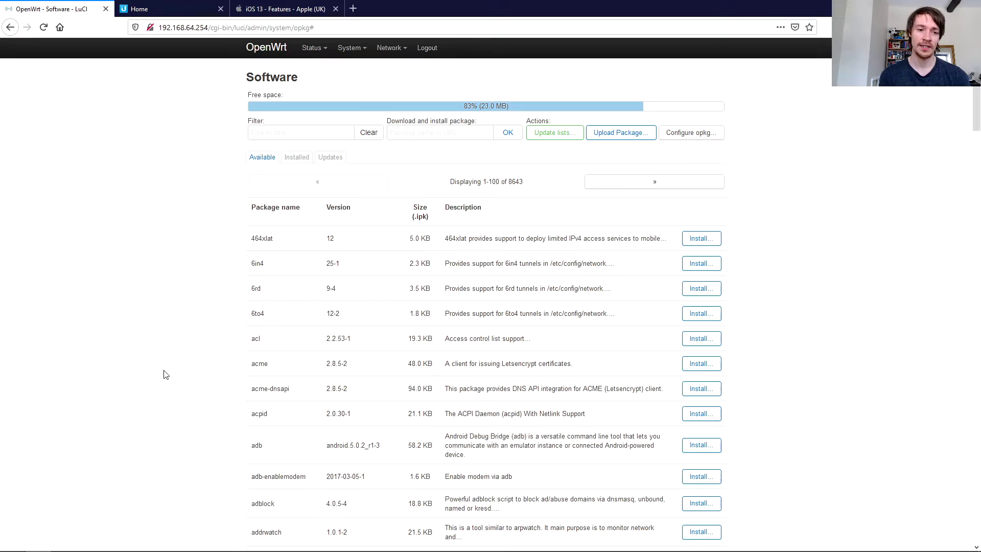
- On the System > Software page, update the package lists and dismiss the opkg output
mouse_move(350, 51)
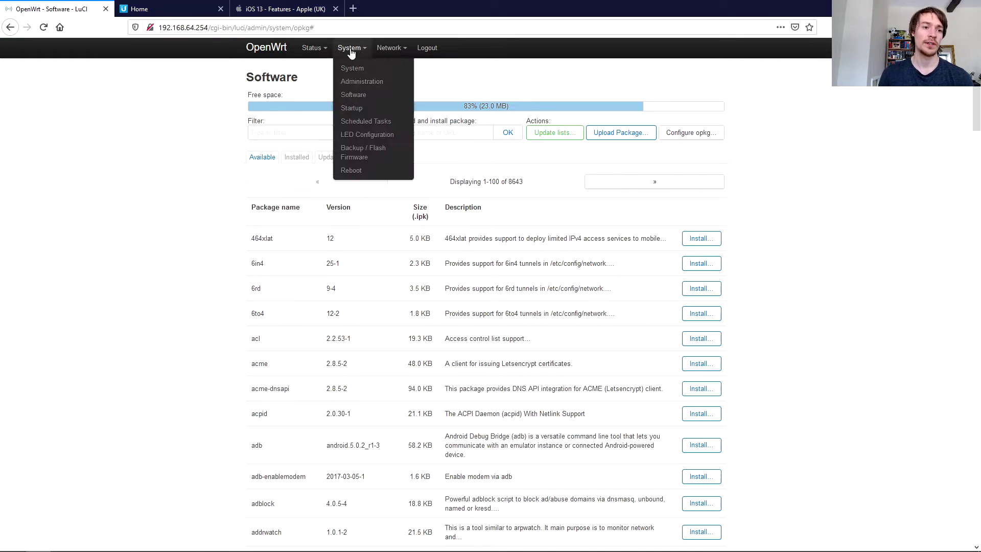
left_click(364, 98)
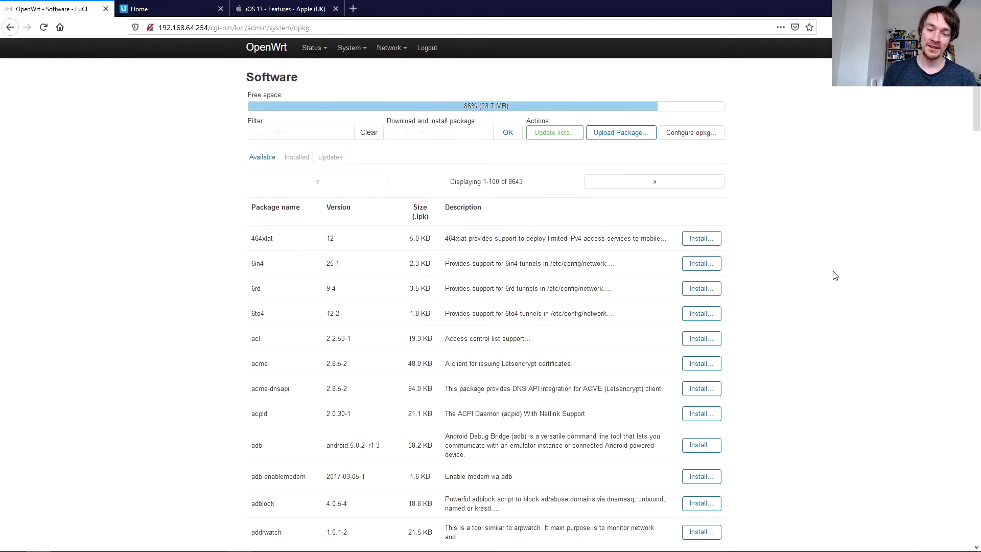
left_click(556, 136)
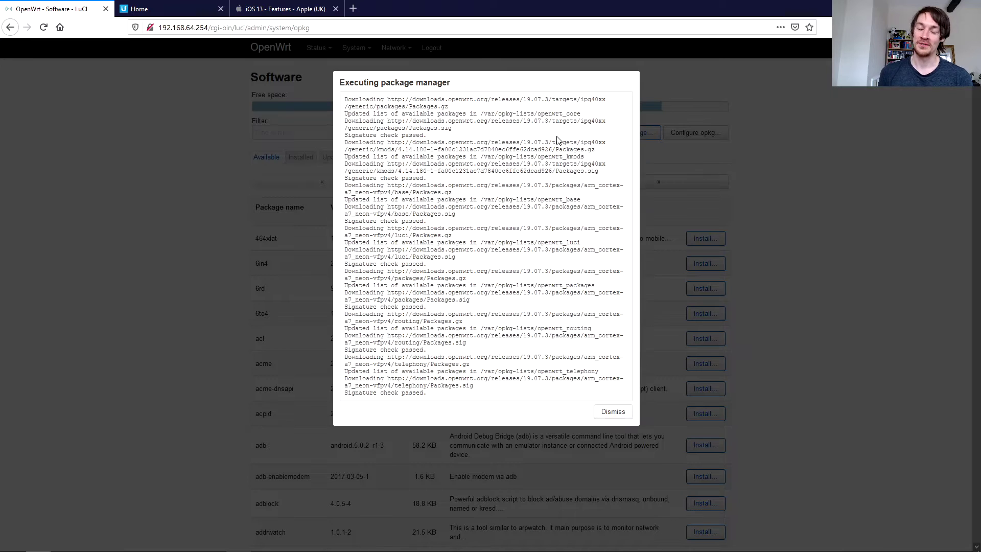
left_click(613, 411)
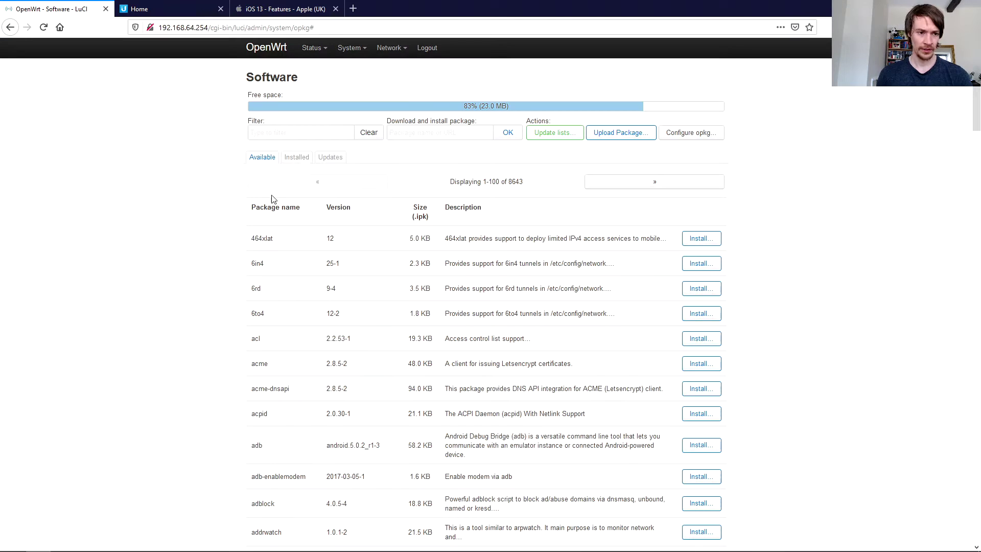
- Filter the Installed packages list for 'wpad'
left_click(297, 161)
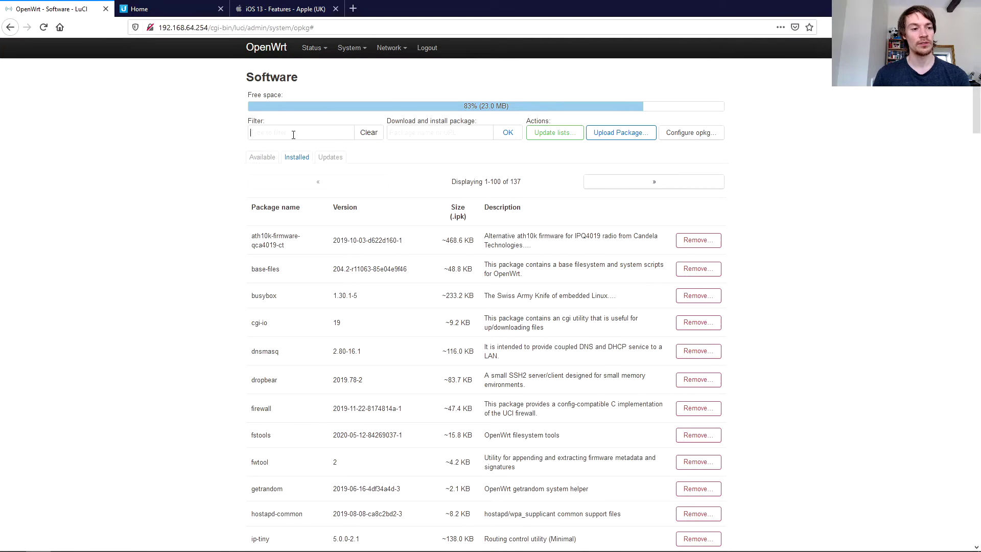
left_click(294, 133)
type("wpad")
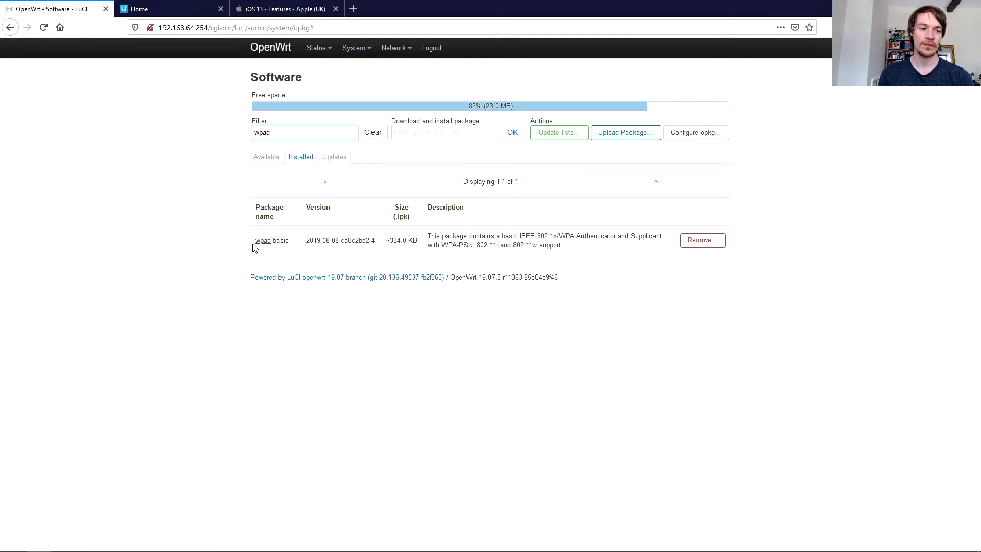
- Remove wpad-basic, then show available wpad packages and view wpad-openssl's install details
left_click(697, 245)
left_click(615, 166)
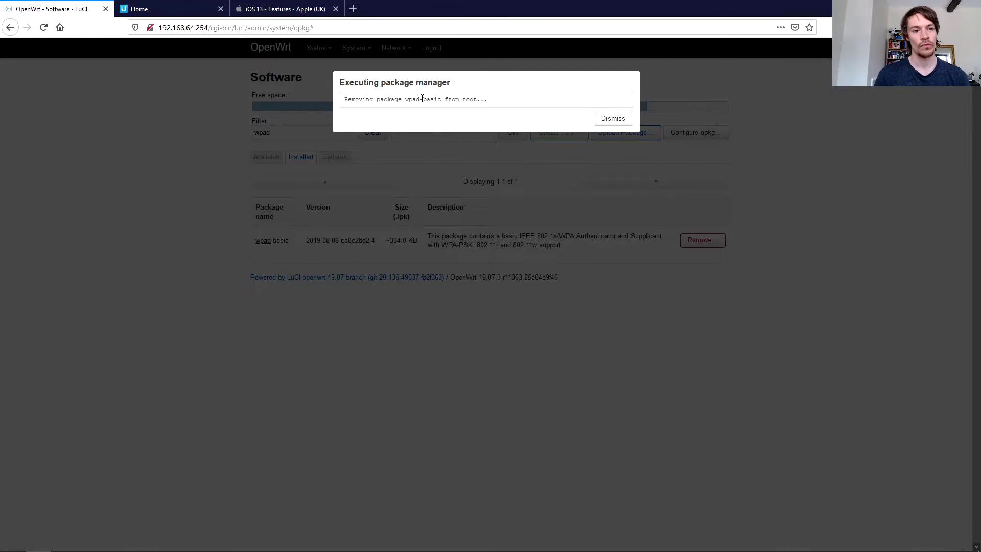
left_click(613, 118)
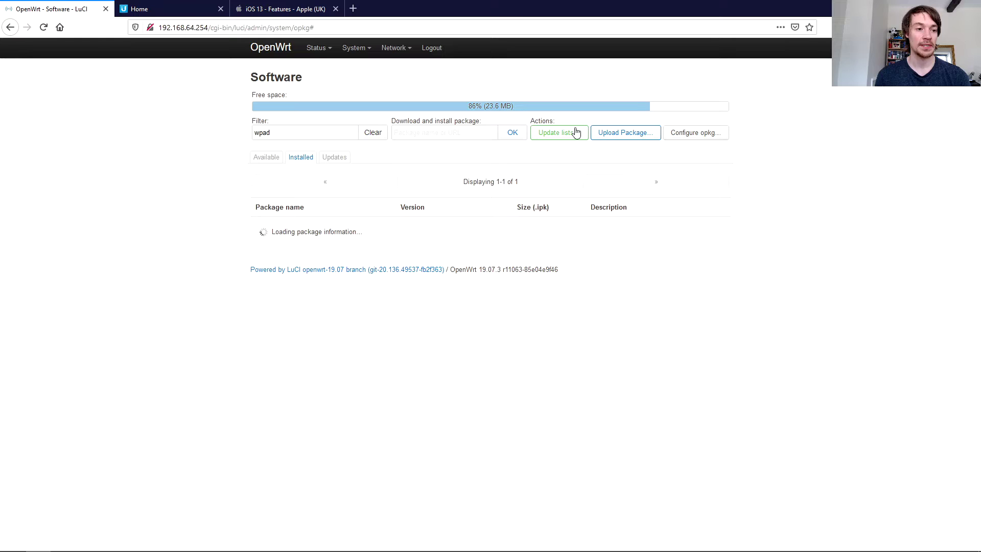
left_click(266, 159)
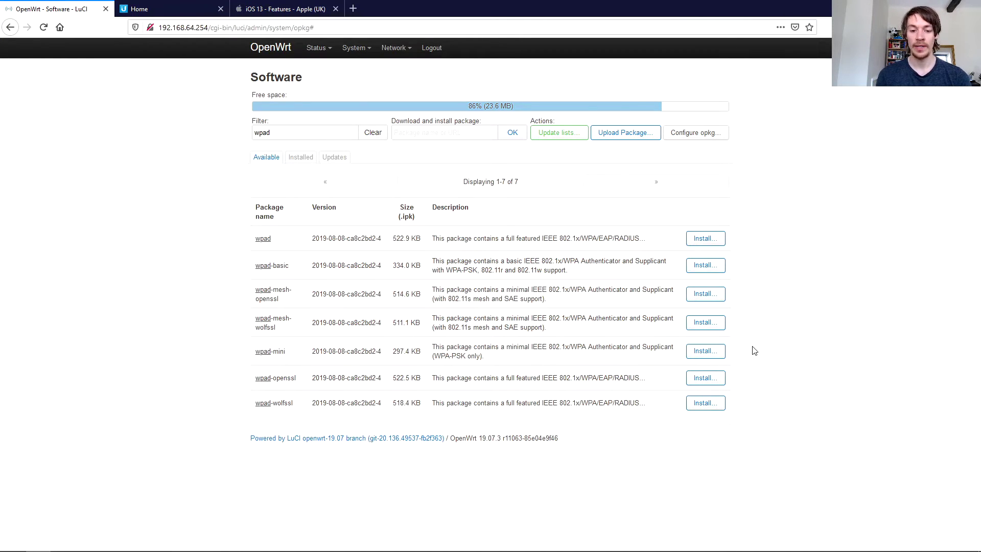
left_click(713, 379)
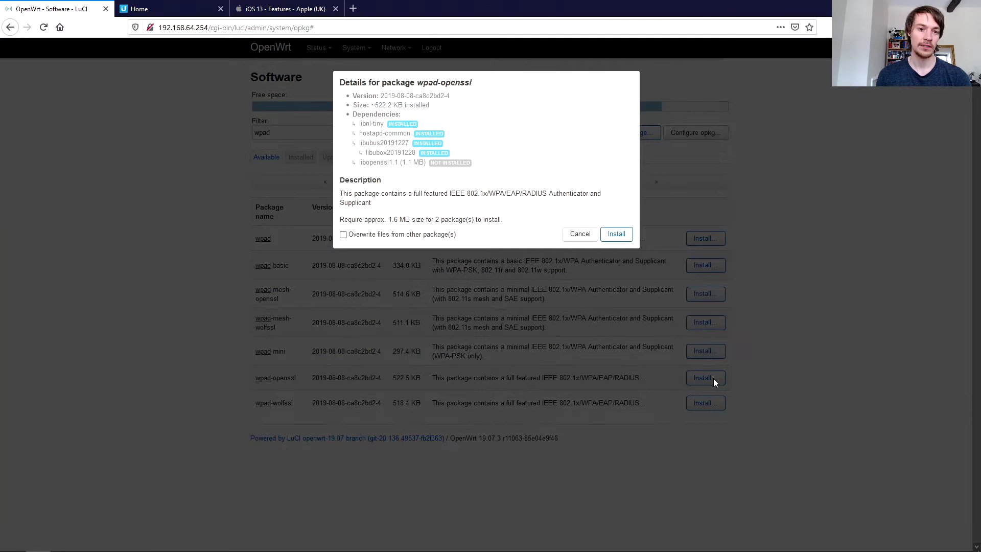
- Install wpad-openssl with its libopenssl1.1 dependency and dismiss the opkg output
left_click(615, 235)
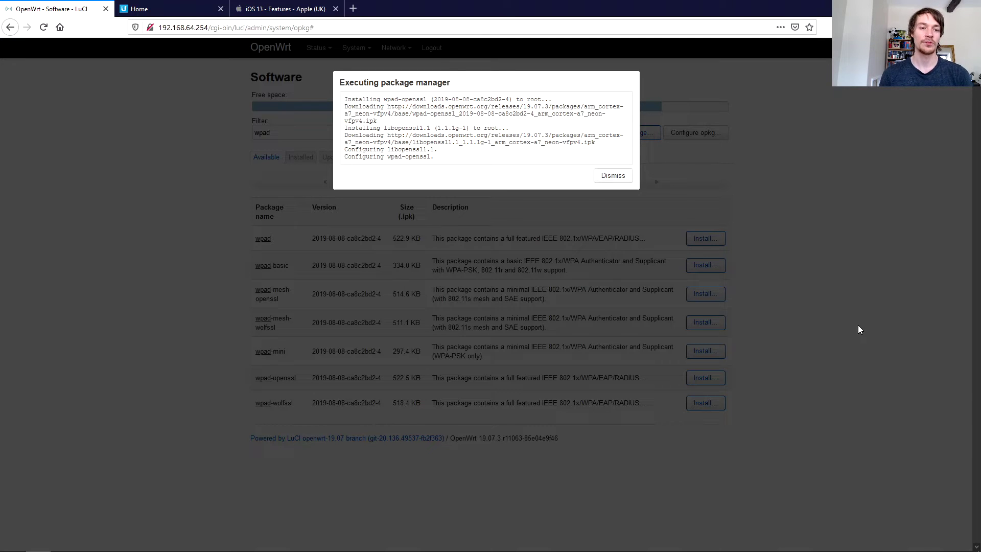
left_click(613, 176)
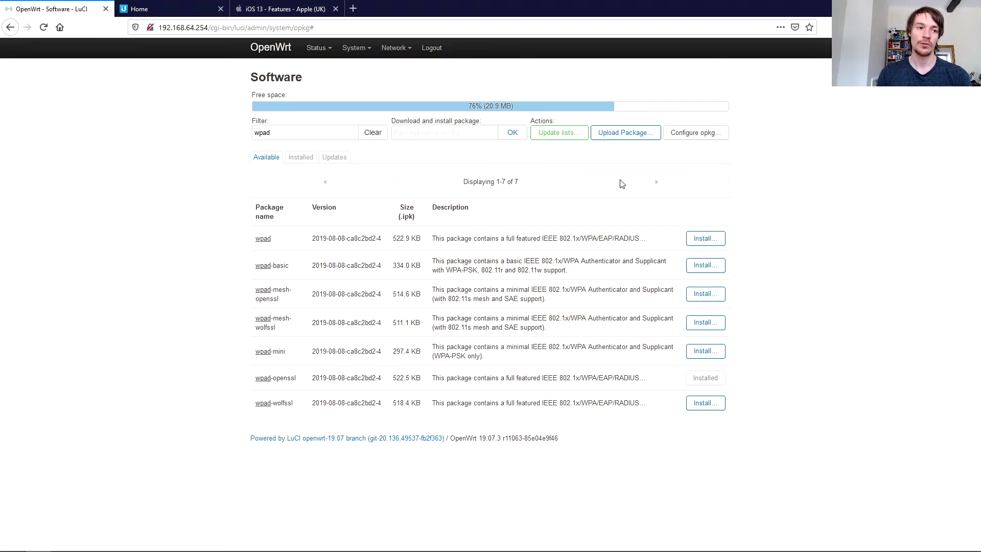
- Reboot the router from the System > Reboot page
mouse_move(352, 51)
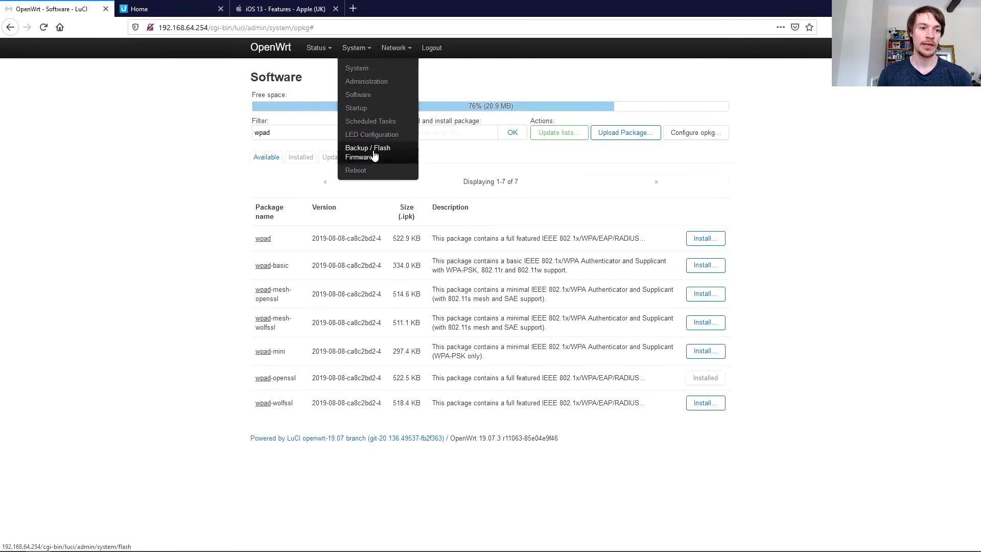
left_click(373, 171)
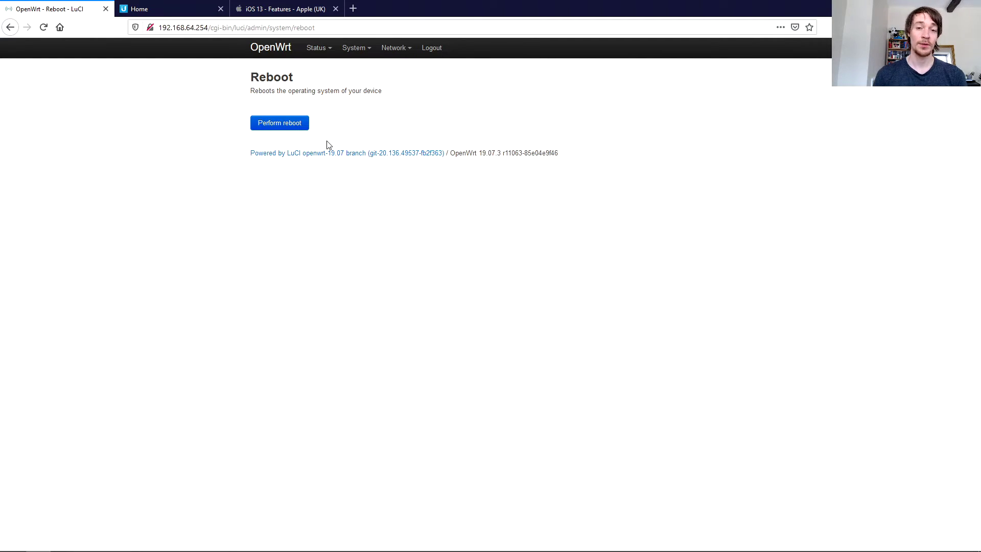
left_click(296, 126)
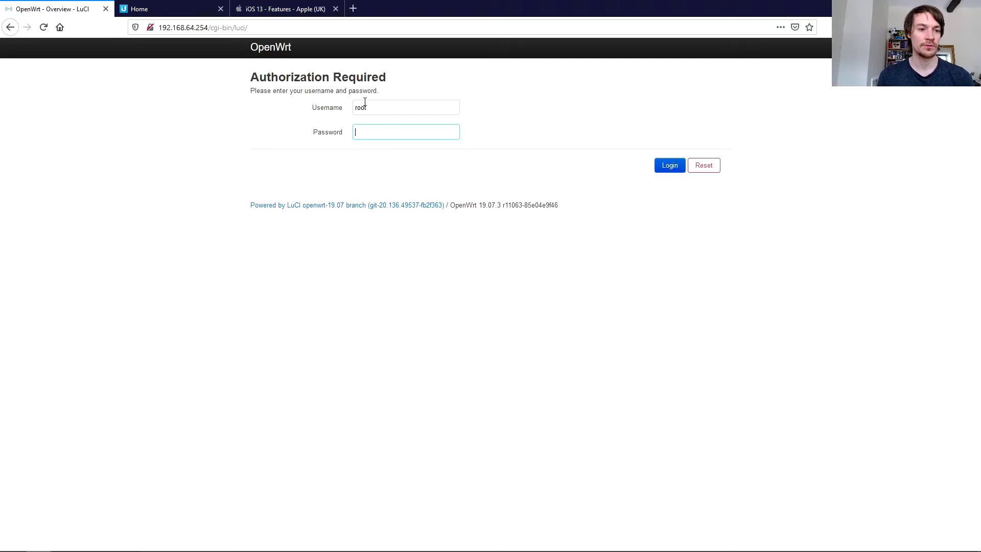
- Log back in with the root password and go to Network > Wireless
type("*******")
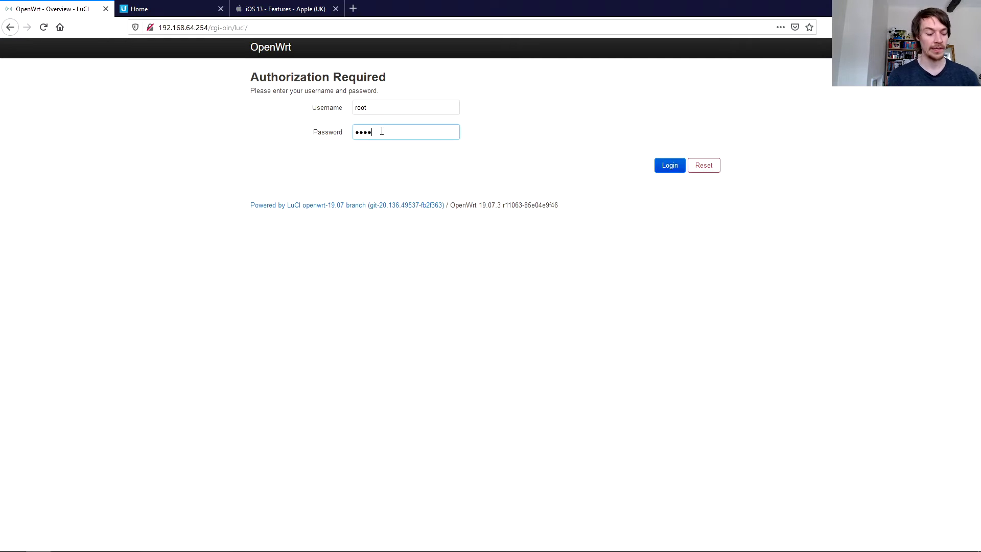
type("*******")
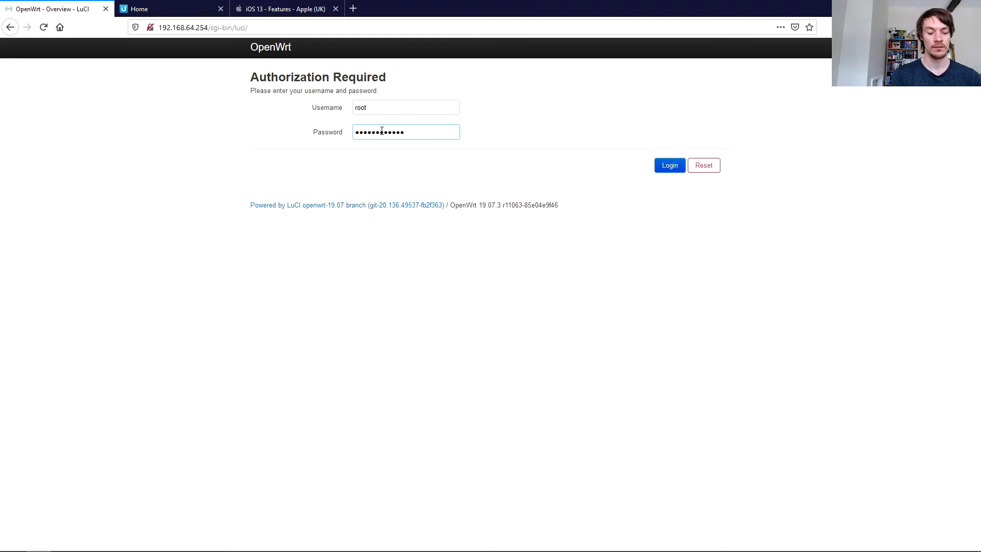
key("Return")
mouse_move(396, 48)
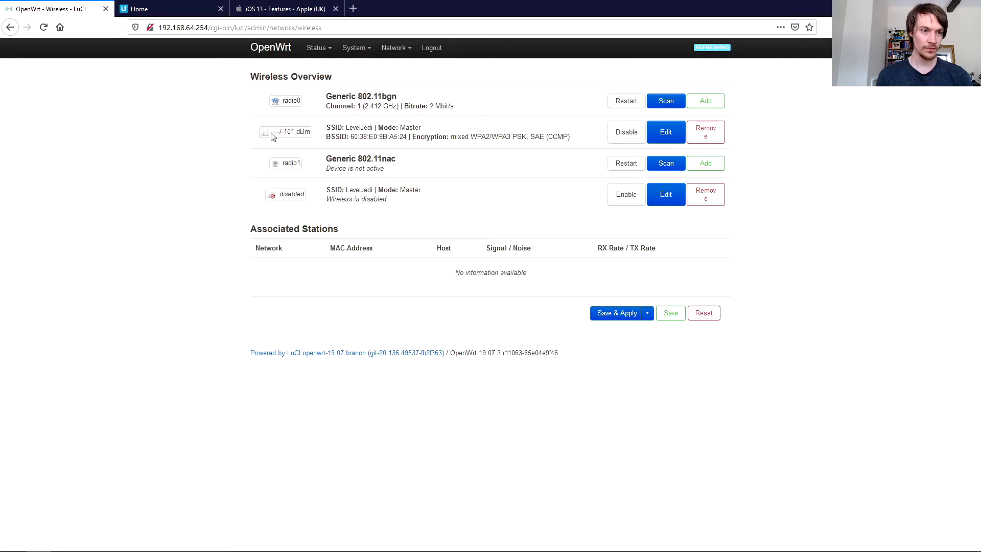
- Edit the LevelJedi network and open its Wireless Security encryption options
left_click(662, 127)
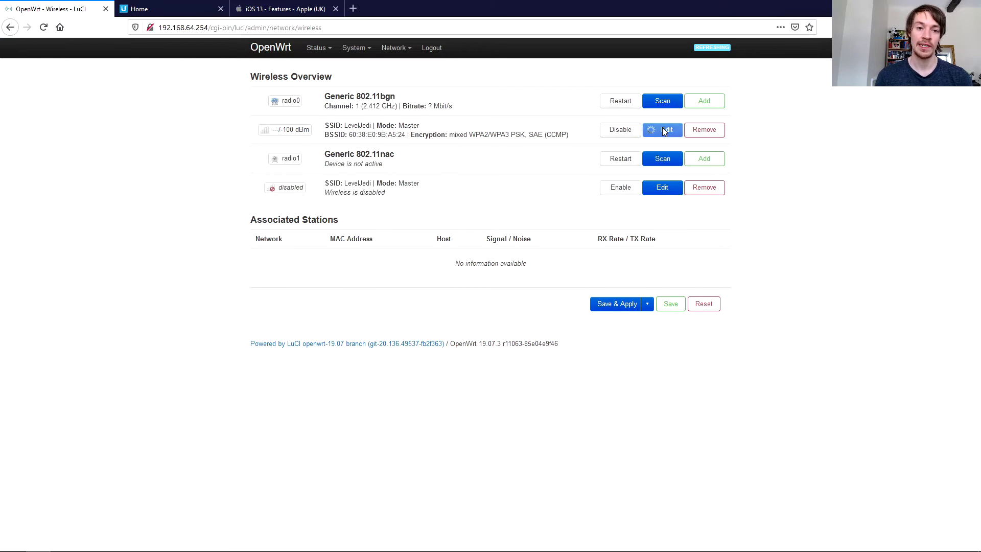
scroll(578, 359, "down", 1)
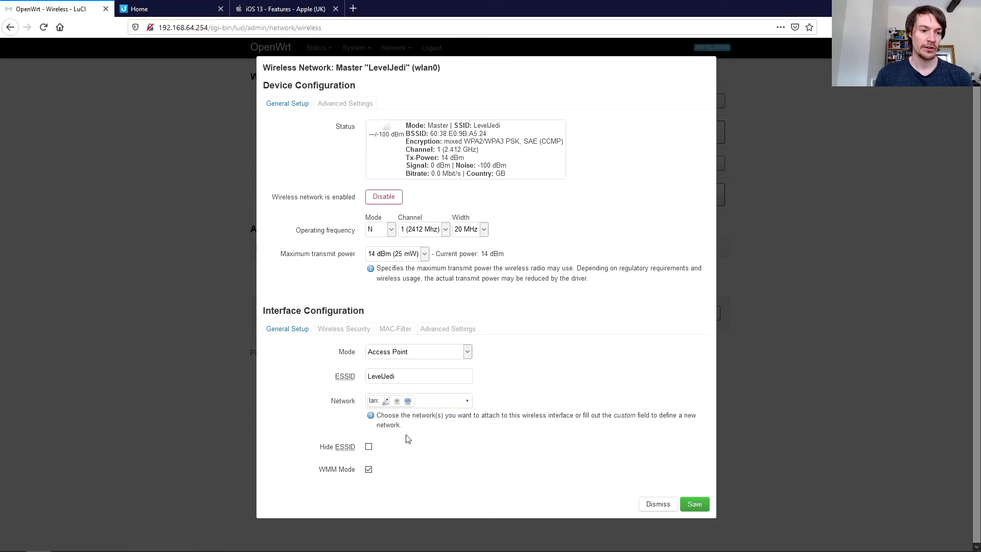
left_click(357, 332)
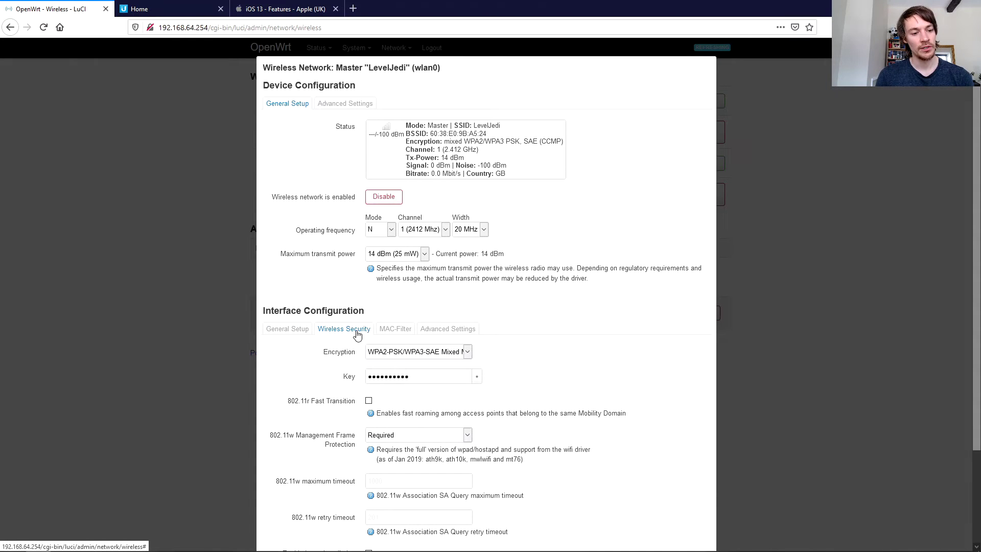
scroll(466, 327, "down", 3)
left_click(467, 305)
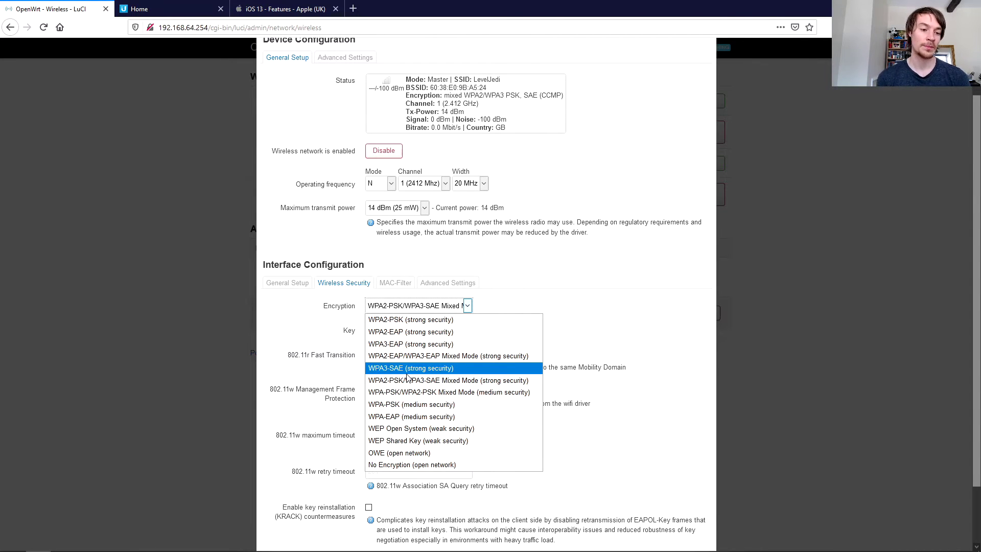
- Keep WPA2-PSK/WPA3-SAE Mixed Mode encryption and save the LevelJedi network settings
left_click(422, 382)
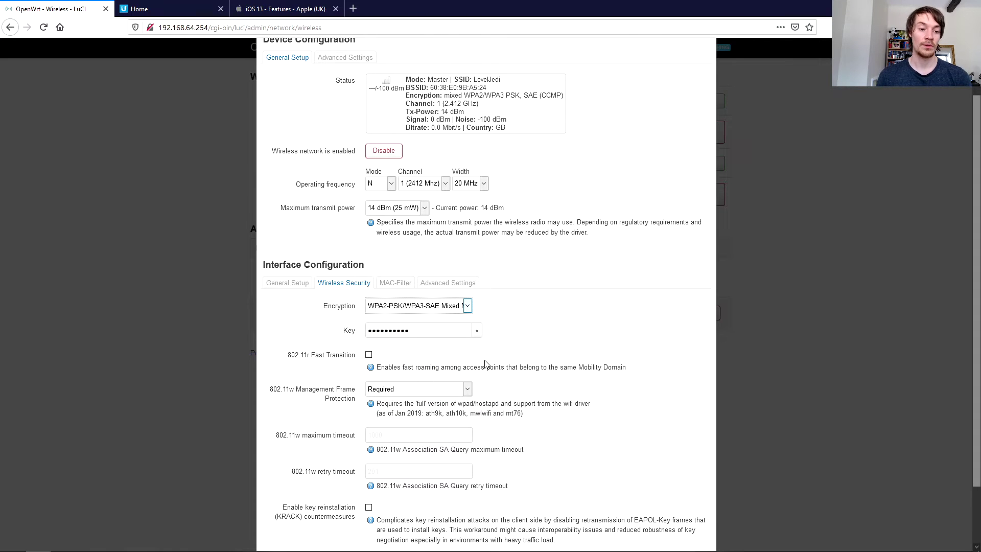
scroll(570, 312, "down", 1)
scroll(572, 316, "down", 2)
left_click(694, 505)
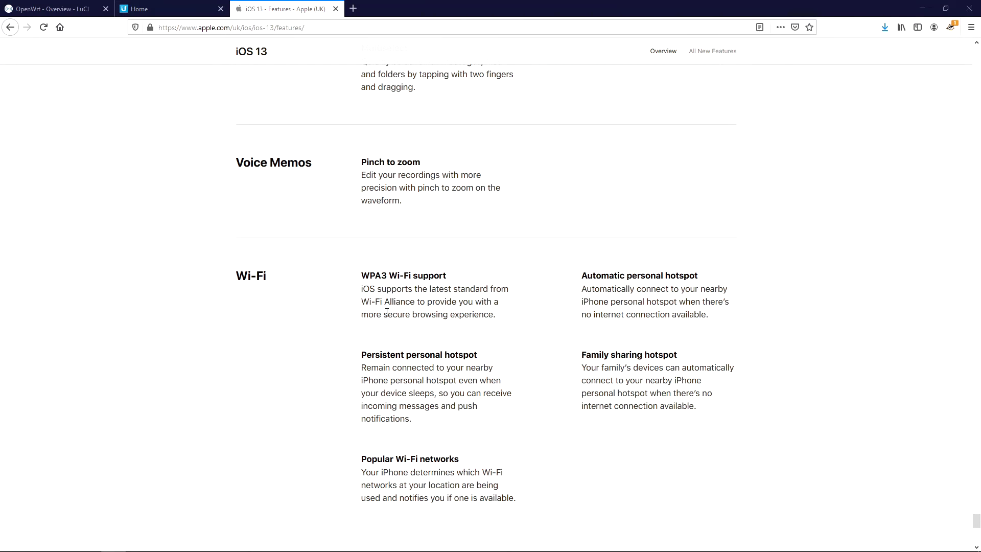
- Highlight the WPA3 Wi-Fi support paragraph on Apple's iOS 13 features page
left_click_drag(355, 282, 335, 279)
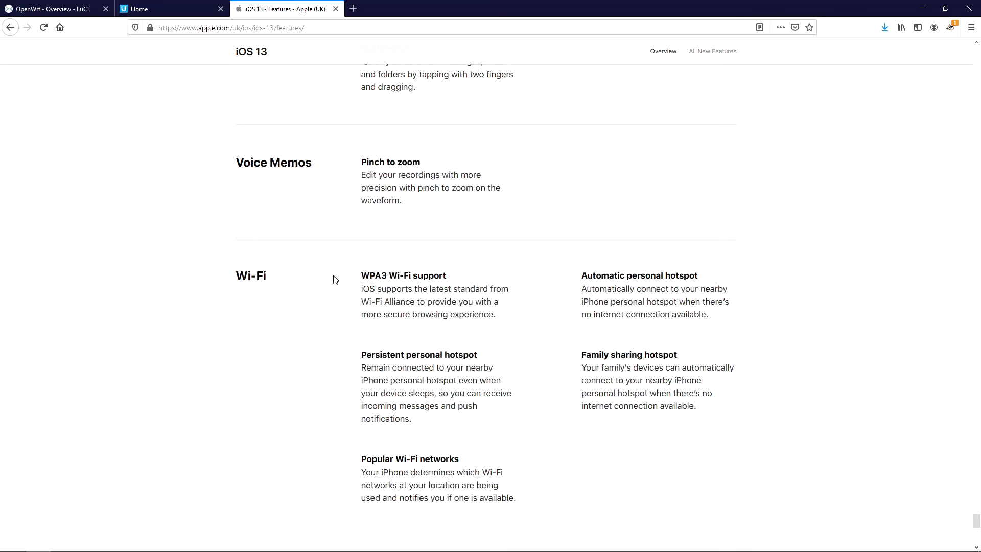